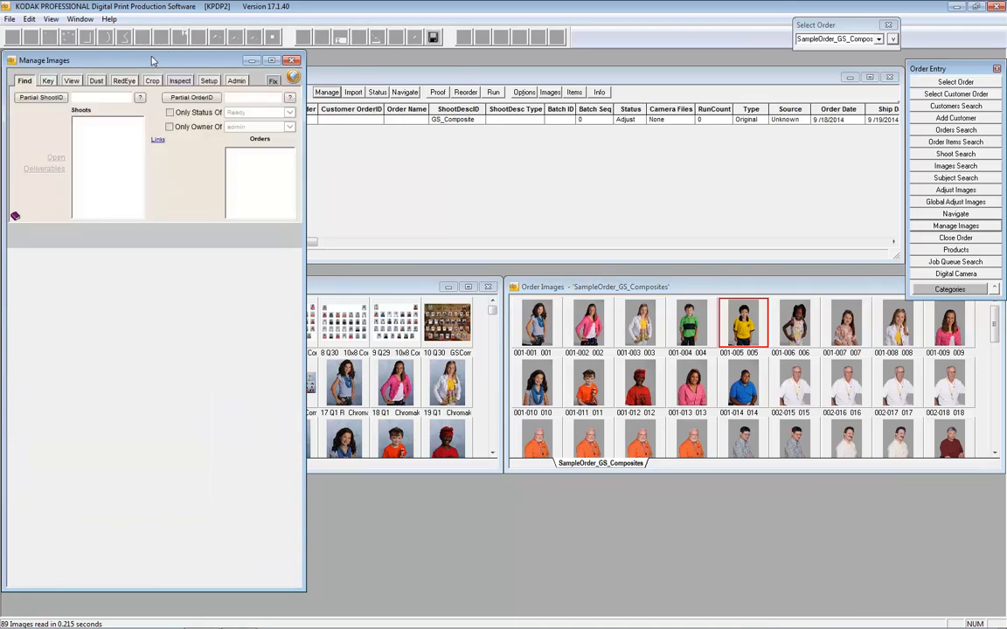
# Search the orders by the partial order ID "s" and look through the list
pyautogui.click(240, 97)
pyautogui.write('s')
pyautogui.press('Return')
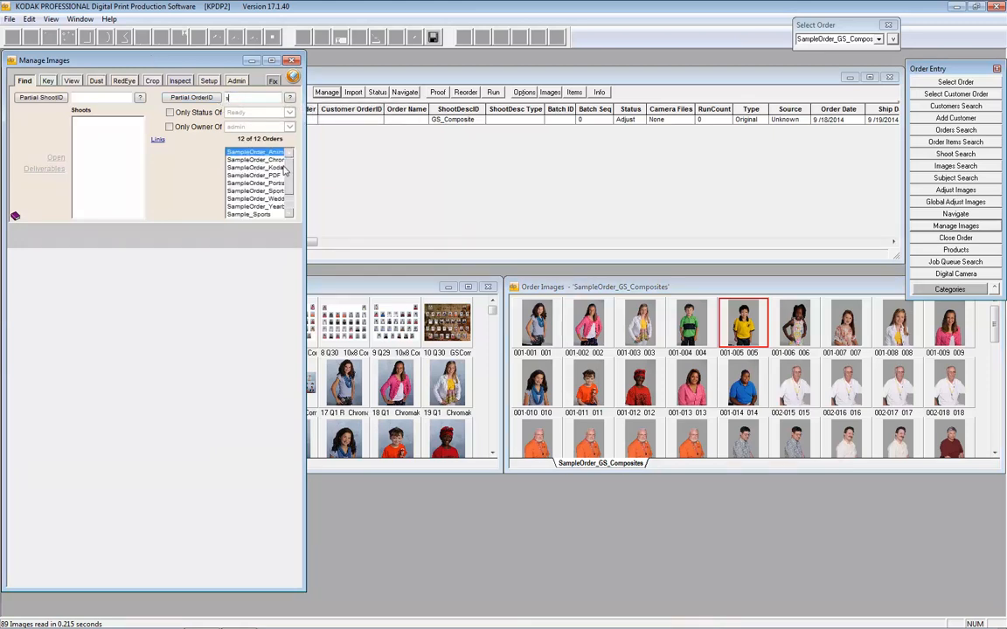
pyautogui.scroll(-1, 263, 162)
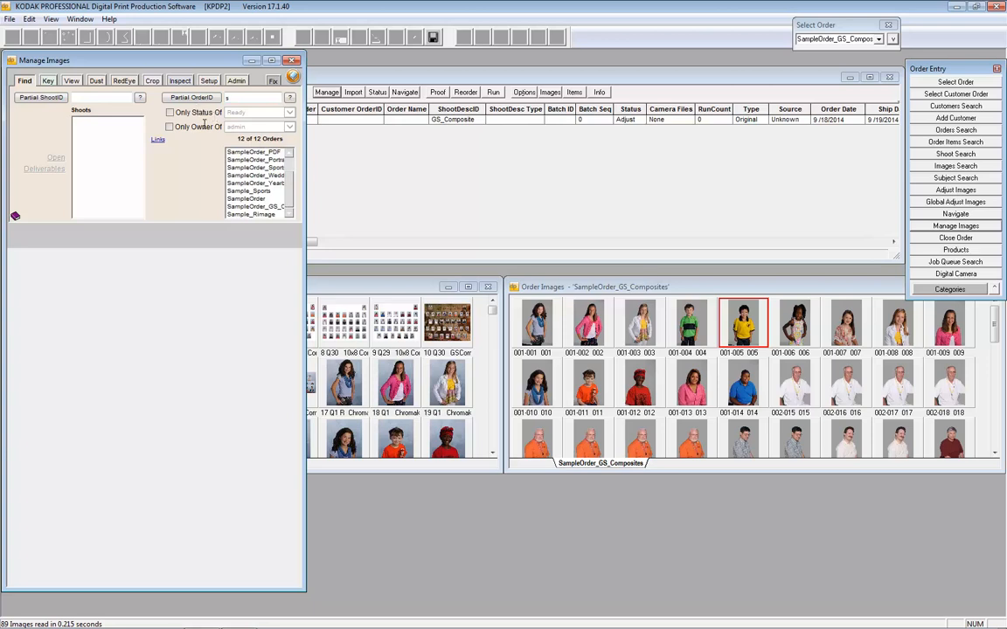
# Reveal the order links and look over the additional Import, Export and Navigate links
pyautogui.click(157, 139)
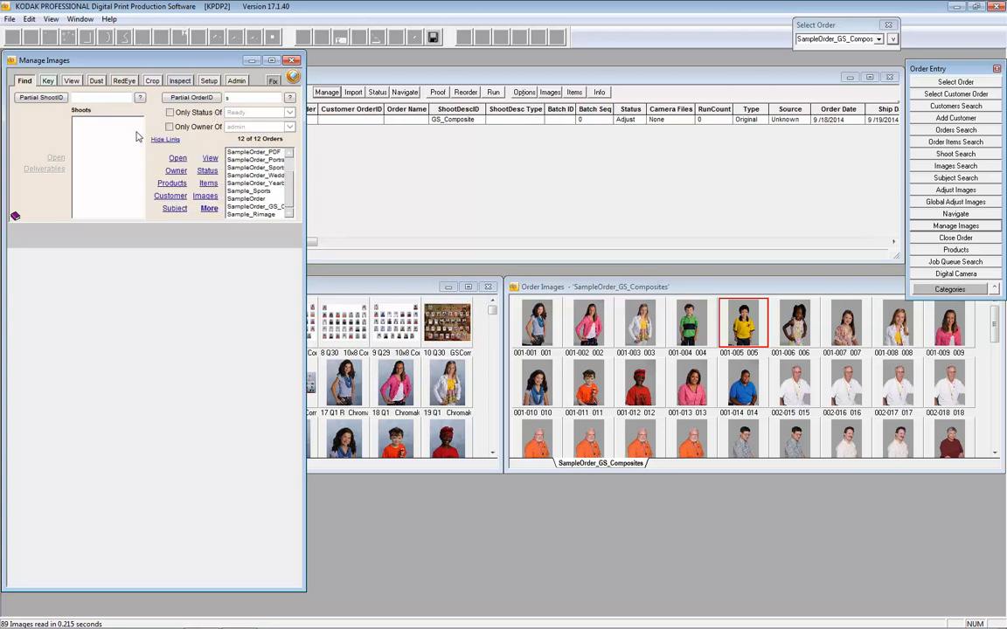
pyautogui.click(174, 208)
pyautogui.click(208, 209)
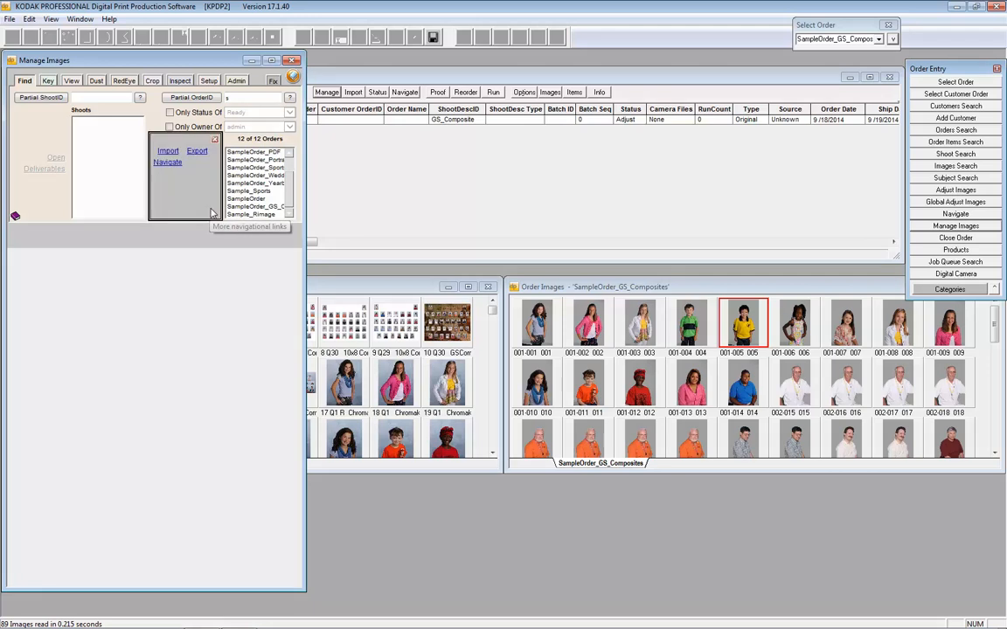
pyautogui.click(198, 154)
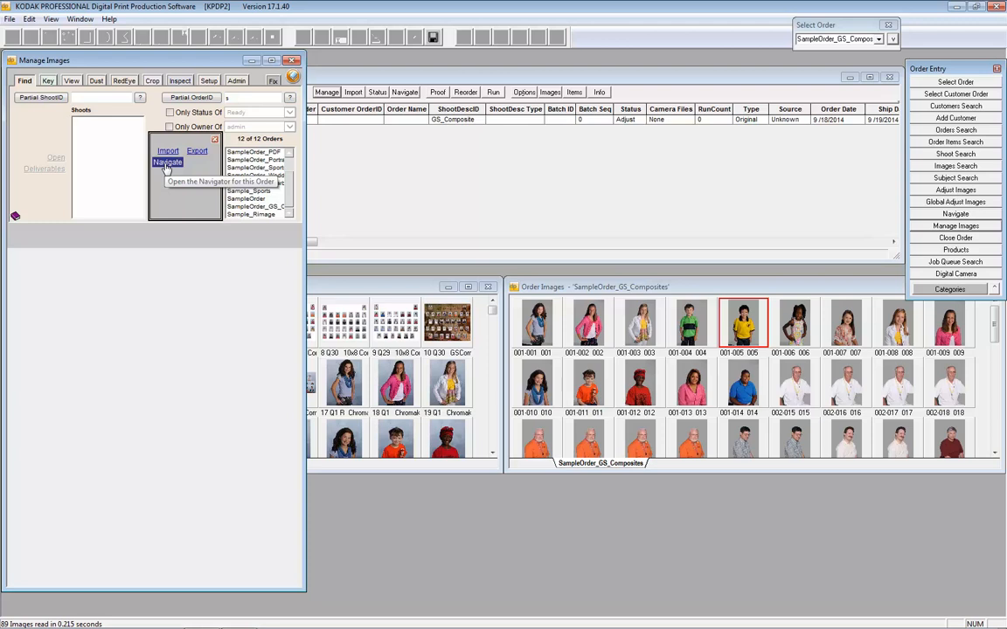
pyautogui.click(214, 140)
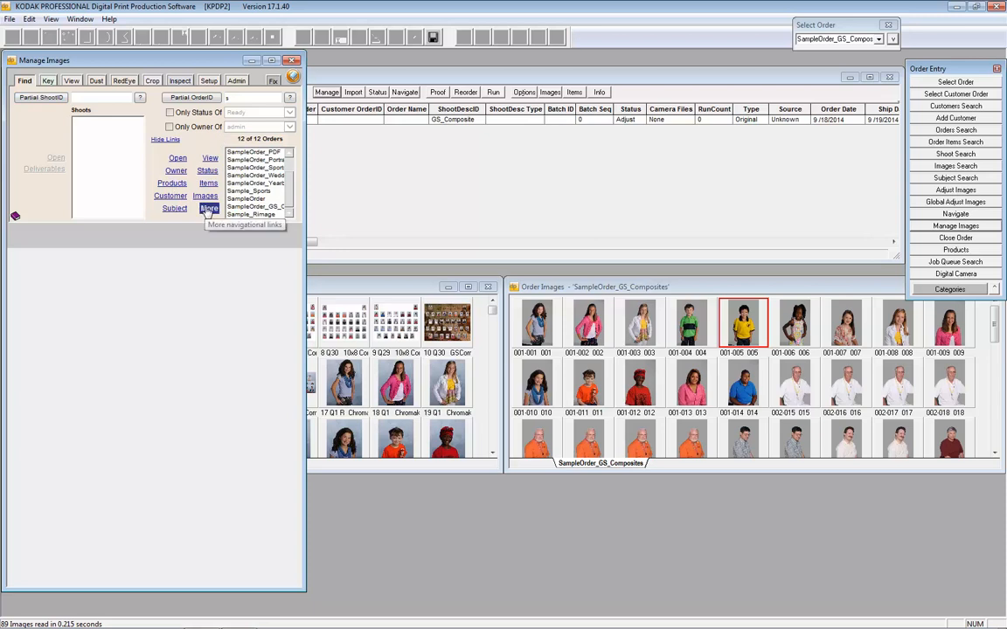
# Load the images of SampleOrder_GS_Composites, try the full-width thumbnail layout, and open image 001-001 in the large preview
pyautogui.click(262, 206)
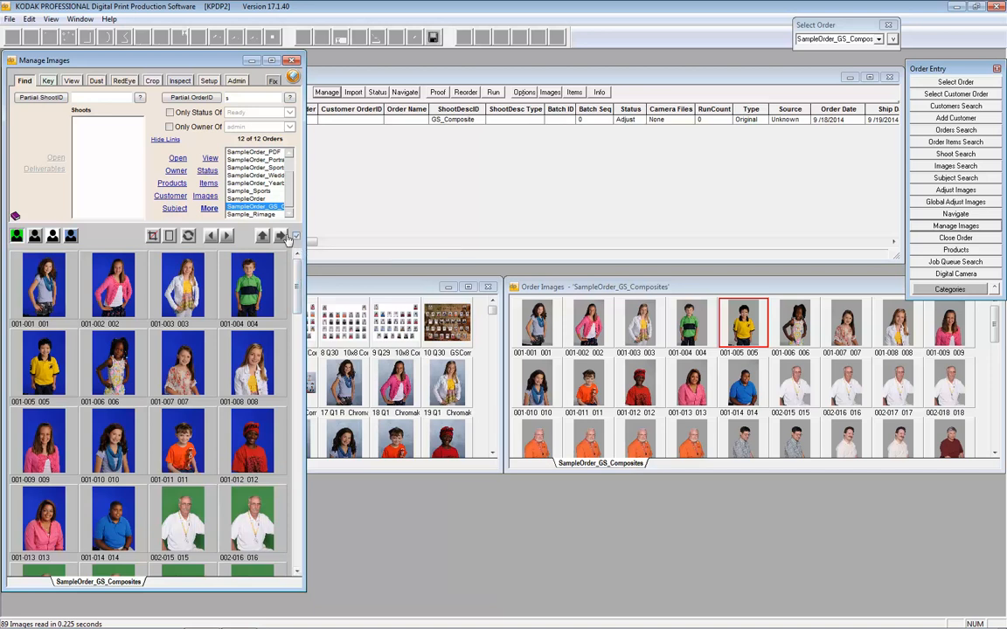
pyautogui.click(281, 238)
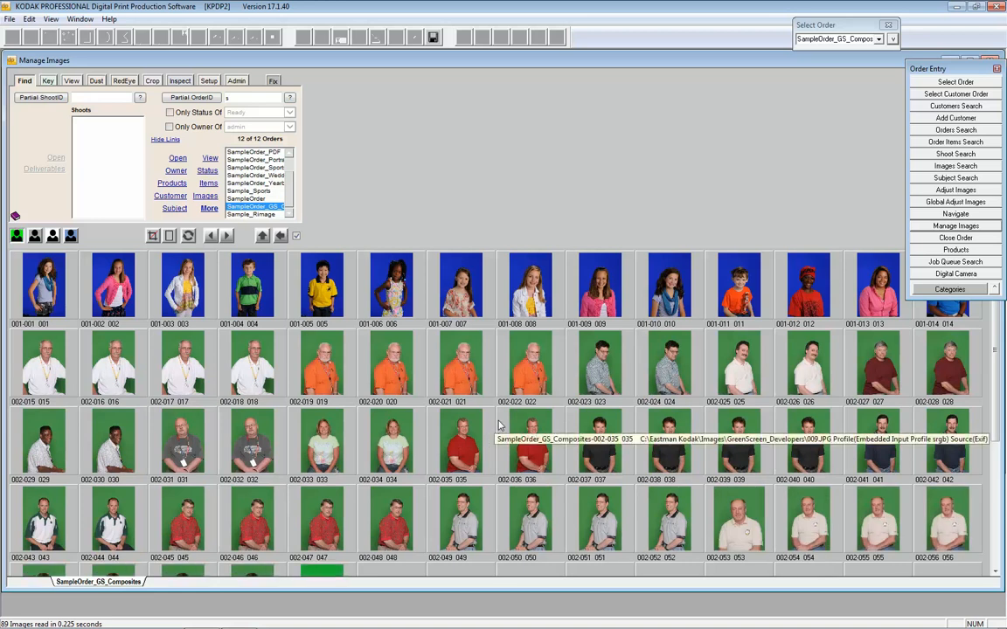
pyautogui.click(296, 237)
pyautogui.click(52, 301)
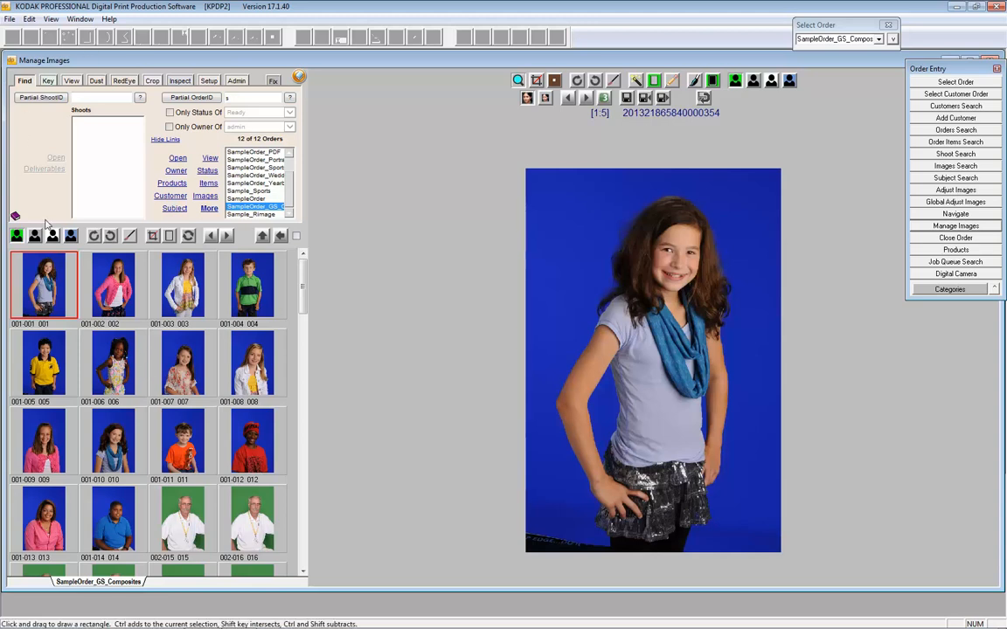
# Review the chroma key batch cut settings and the options for sending images to 36Pix
pyautogui.click(47, 81)
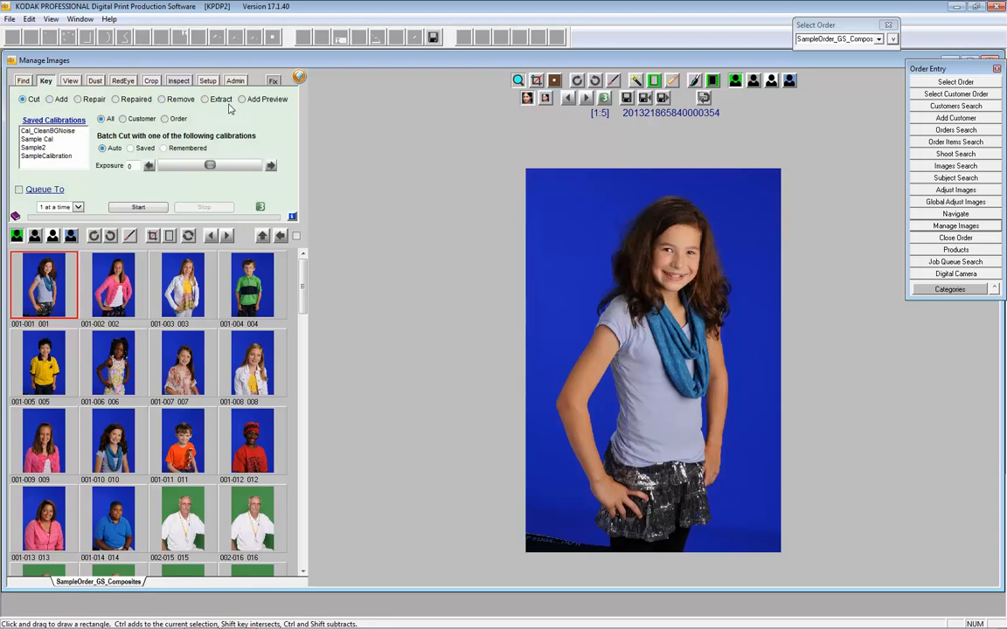
pyautogui.click(274, 81)
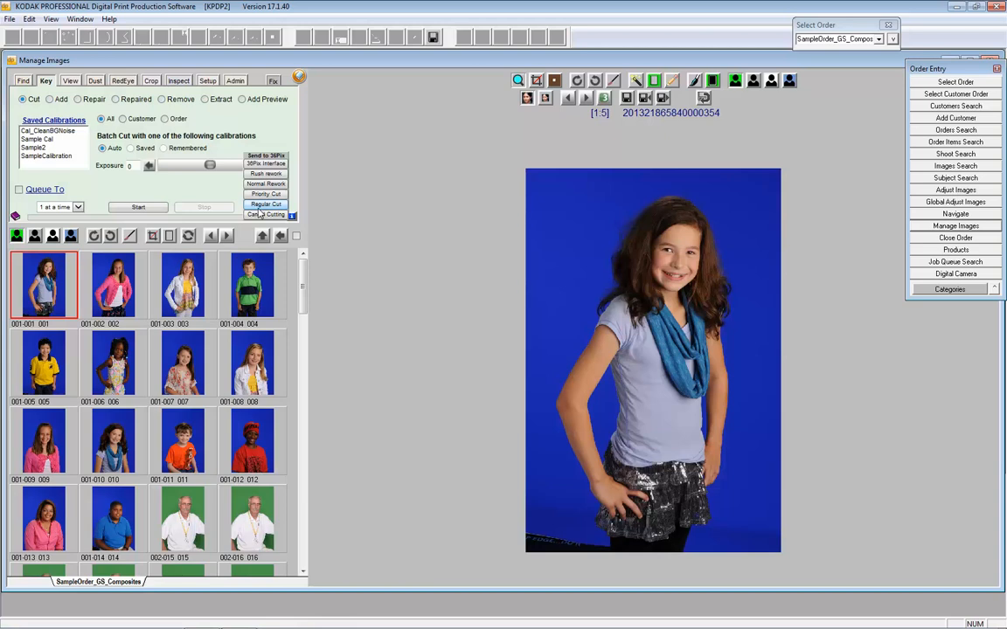
pyautogui.click(259, 212)
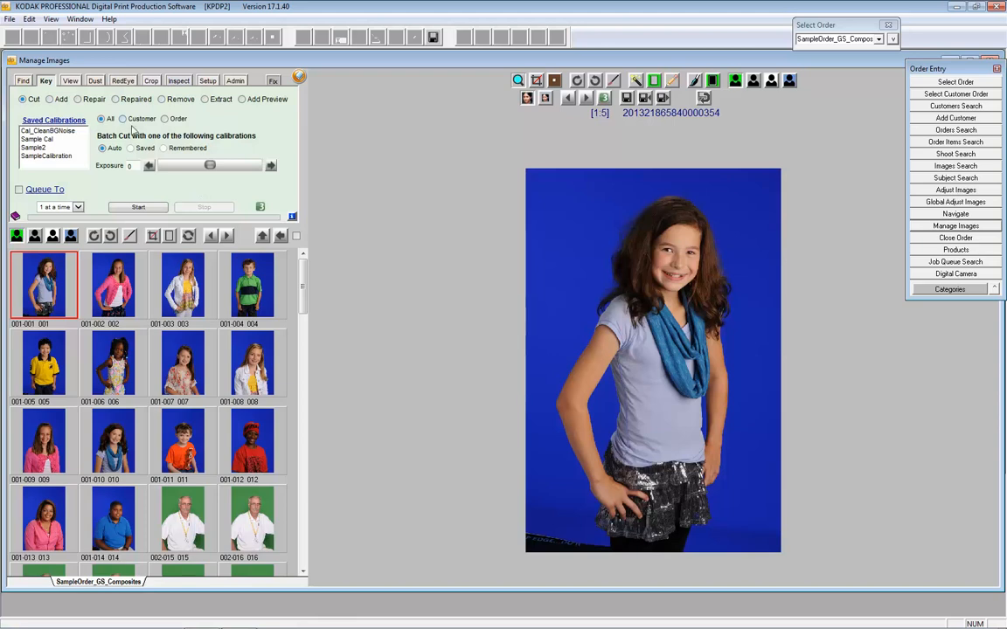
# Show the thumbnails on the 4 - MULTICOLOR DP2 background, and switch the background source to Customer BG
pyautogui.click(71, 81)
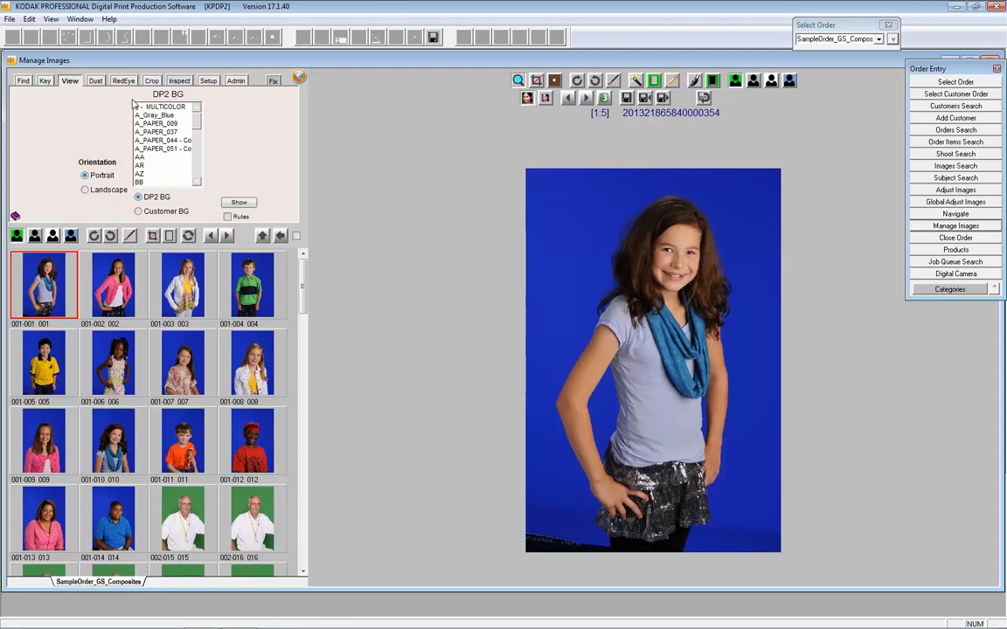
pyautogui.click(166, 107)
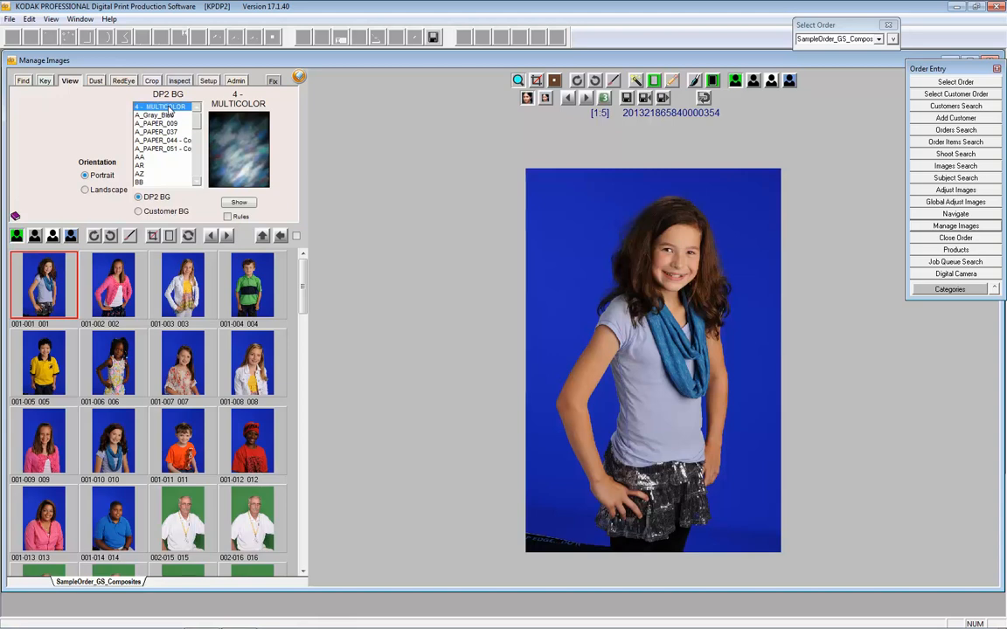
pyautogui.click(238, 202)
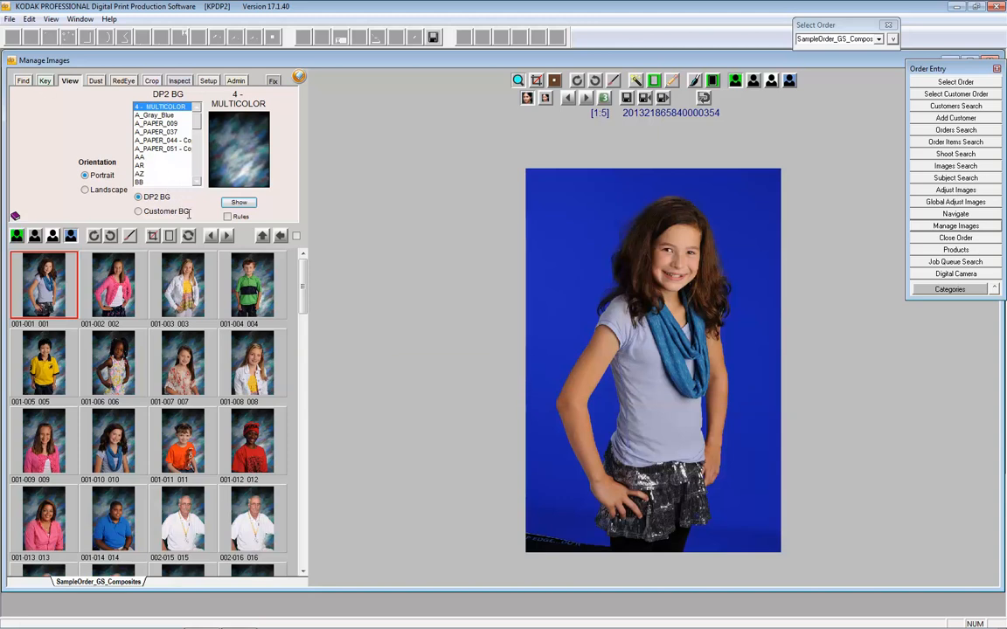
pyautogui.click(139, 212)
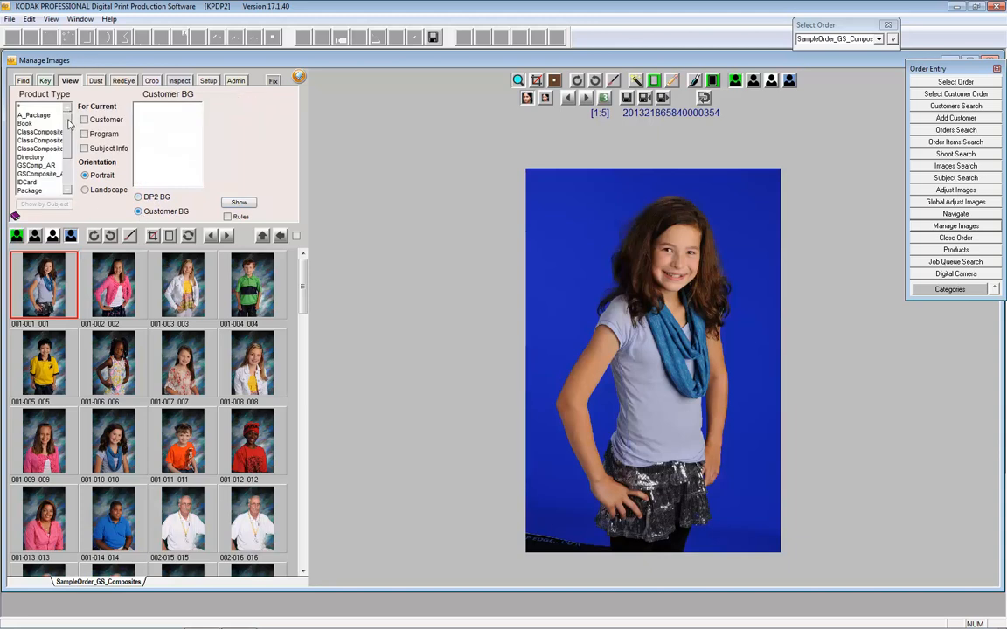
pyautogui.moveTo(69, 124)
pyautogui.mouseDown()
pyautogui.moveTo(71, 135)
pyautogui.moveTo(72, 121)
pyautogui.mouseUp()
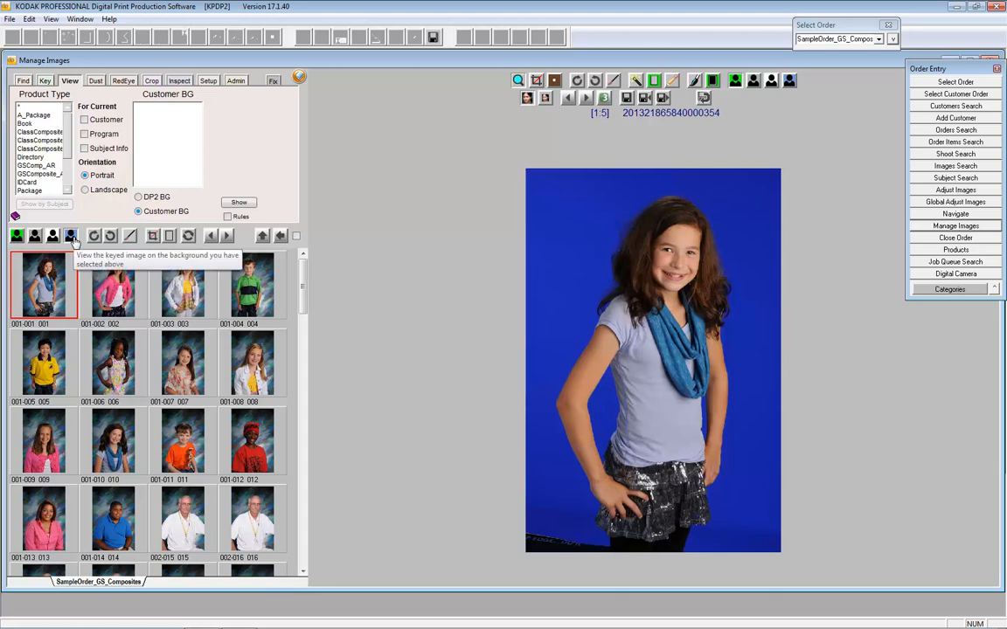
# Compare image 001-001 as the original, the keyed cutout, the mask and the composite on the selected background
pyautogui.click(16, 237)
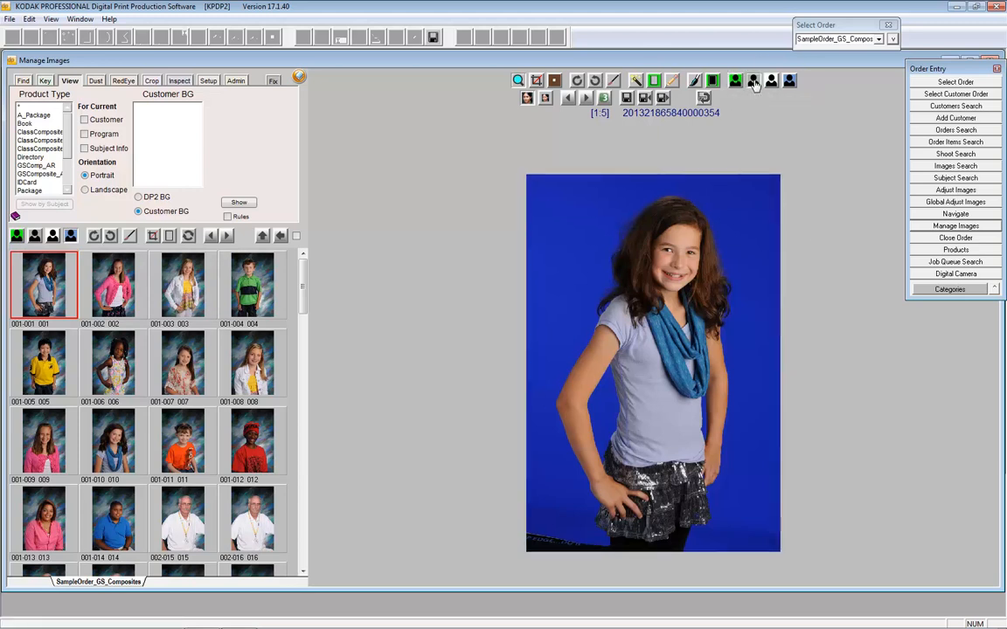
pyautogui.click(753, 81)
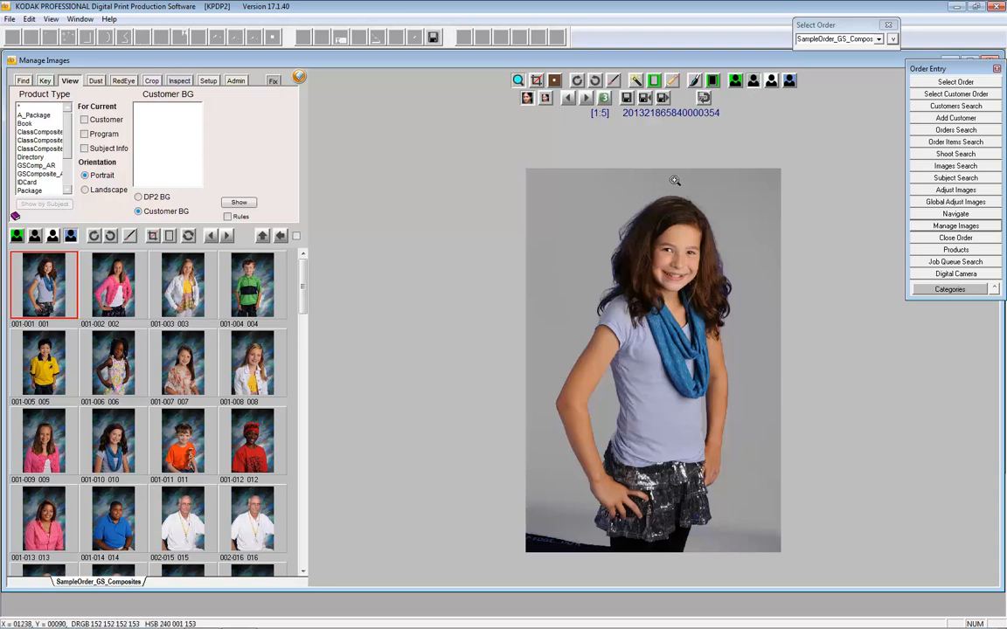
pyautogui.click(772, 81)
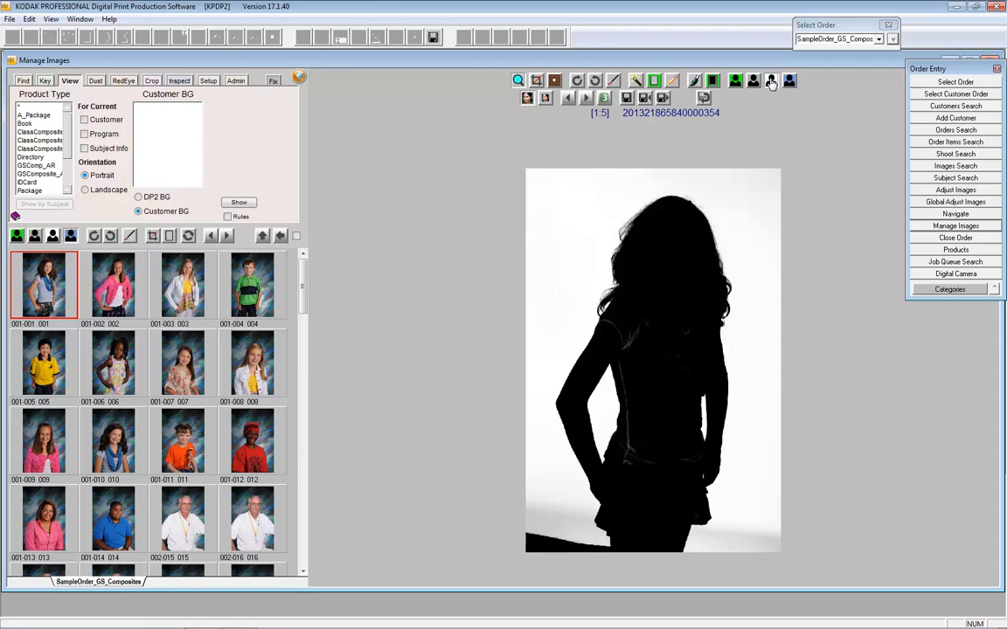
pyautogui.click(790, 81)
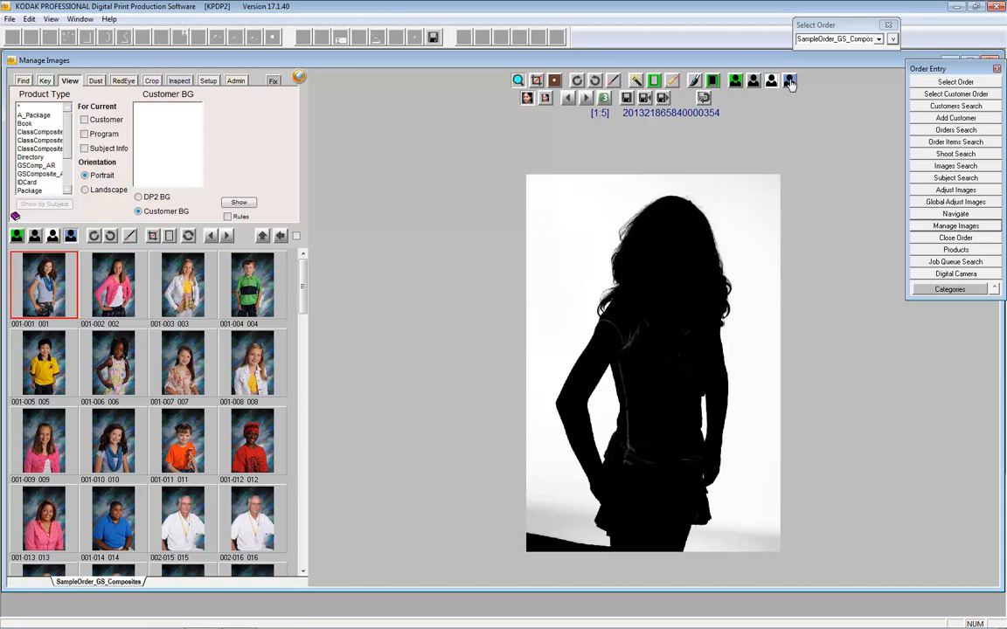
pyautogui.click(791, 83)
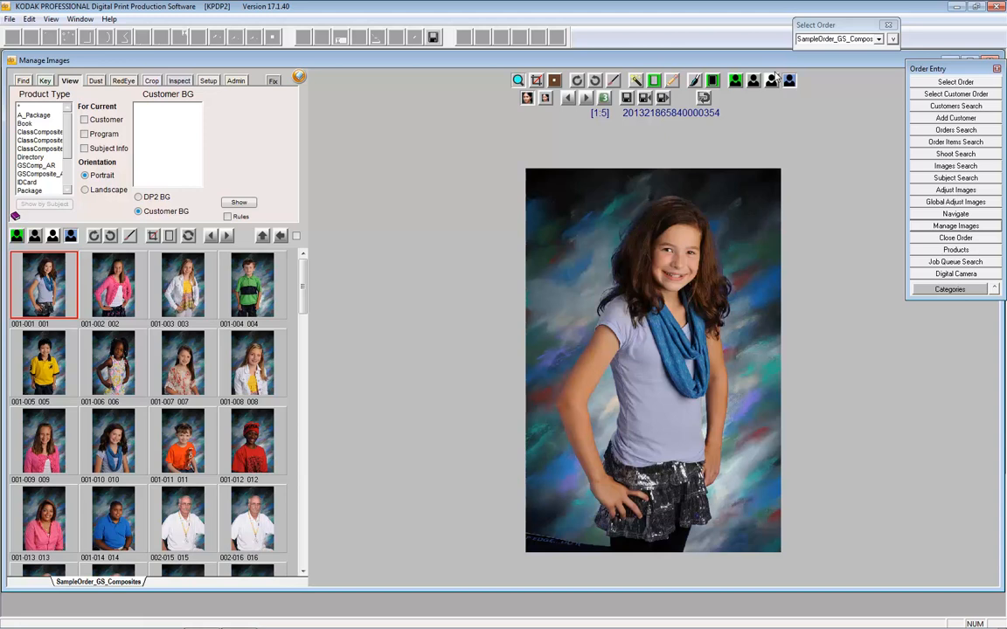
# Review the dust removal, red-eye and crop options, including the Align Heads window, and close that window
pyautogui.click(97, 82)
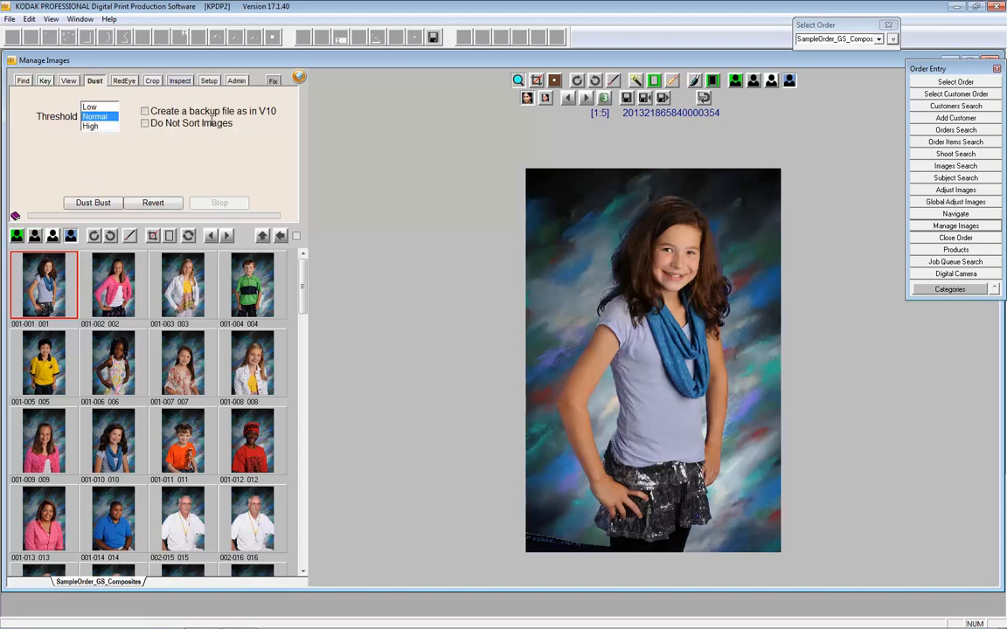
pyautogui.click(123, 81)
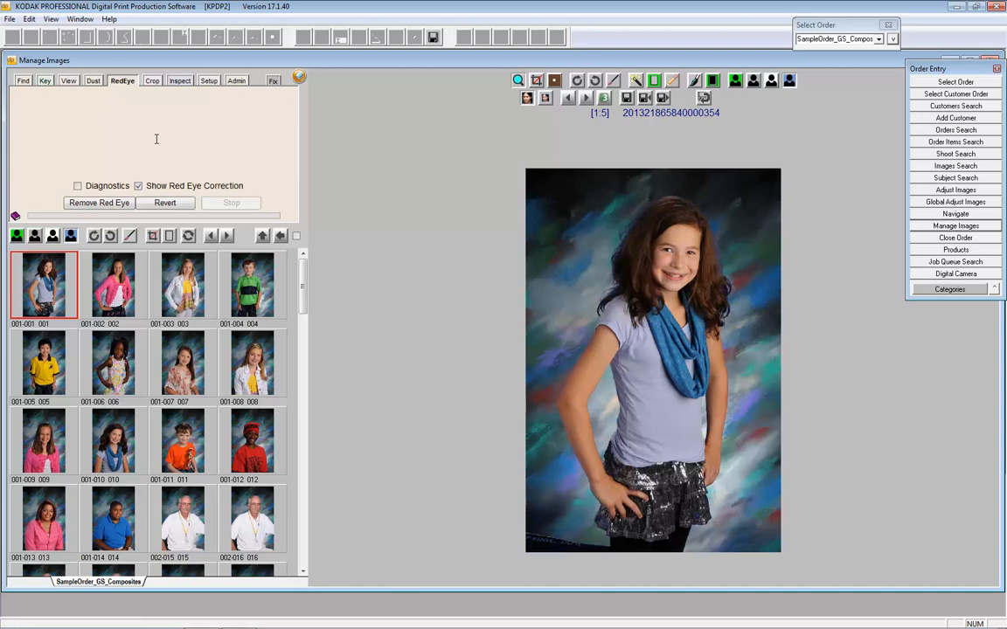
pyautogui.click(149, 81)
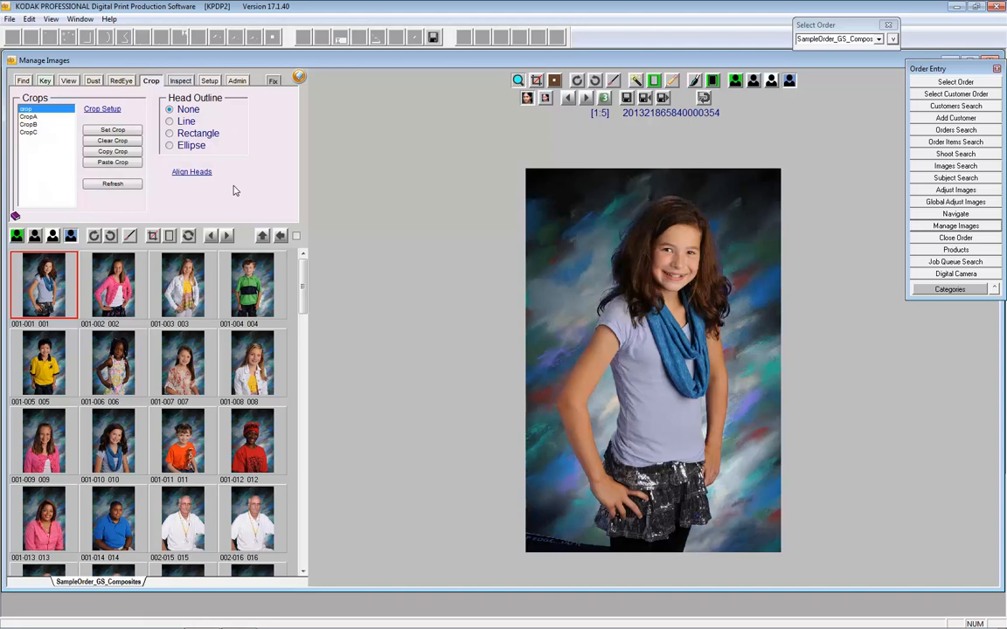
pyautogui.click(192, 172)
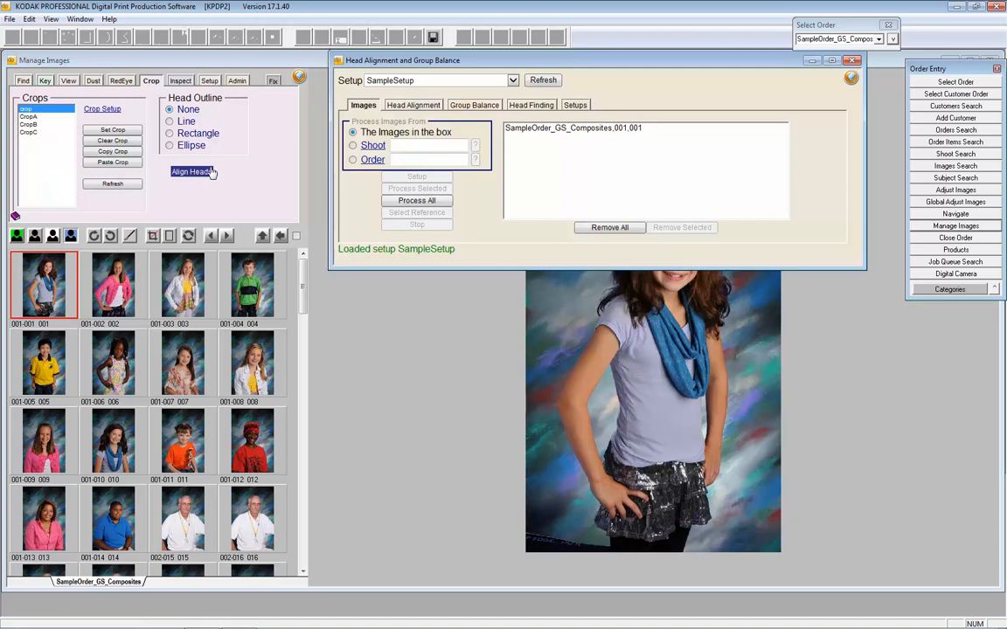
pyautogui.click(852, 61)
# Inspect the selected image's file details, subject information and order items
pyautogui.click(180, 81)
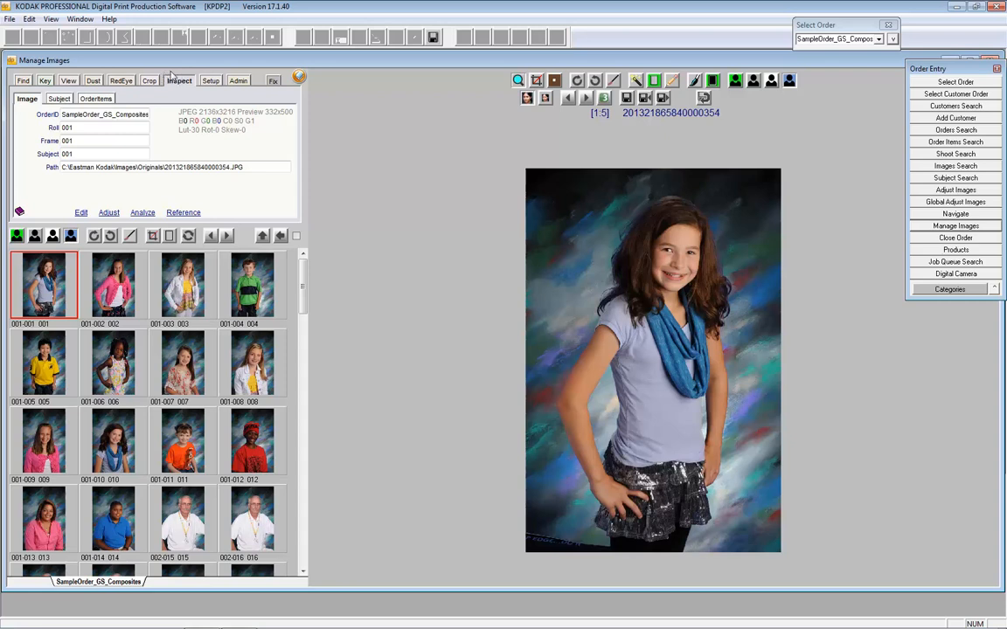
pyautogui.click(58, 97)
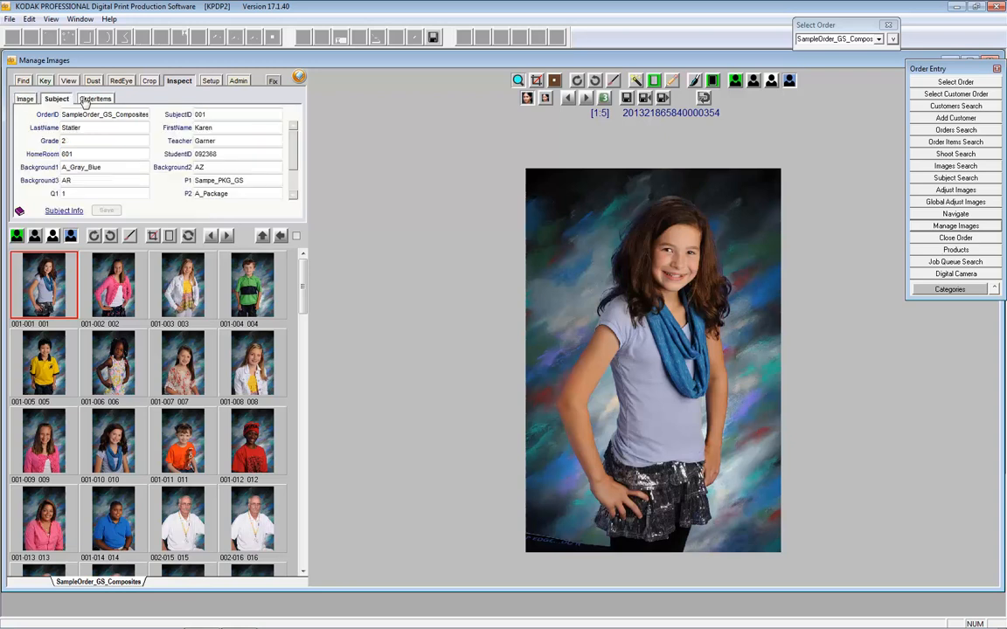
pyautogui.click(88, 95)
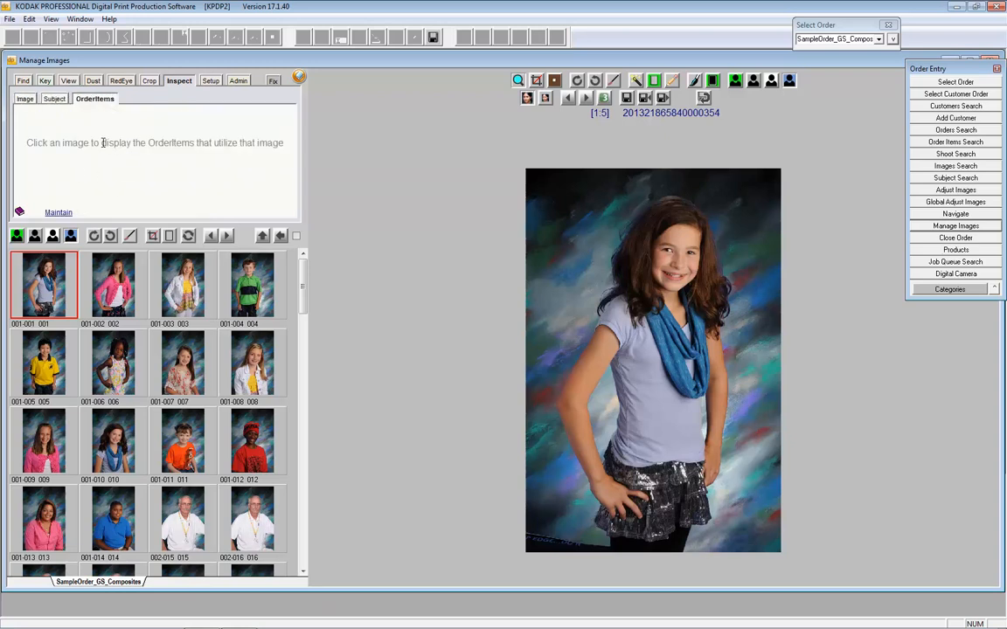
pyautogui.click(53, 99)
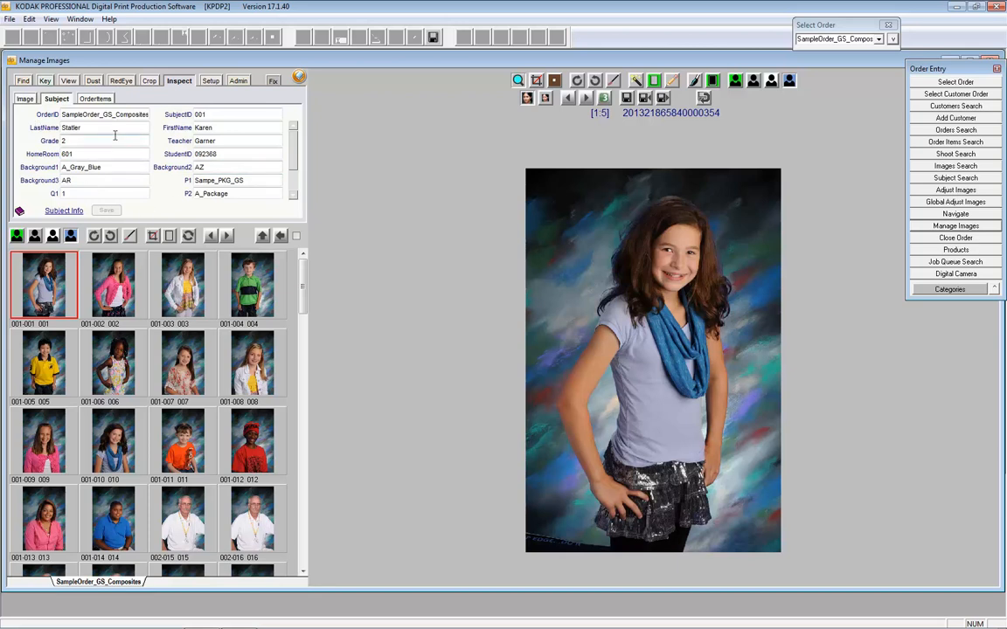
# Review the product types in the setup area and display the thumbnails of all available backgrounds
pyautogui.click(211, 81)
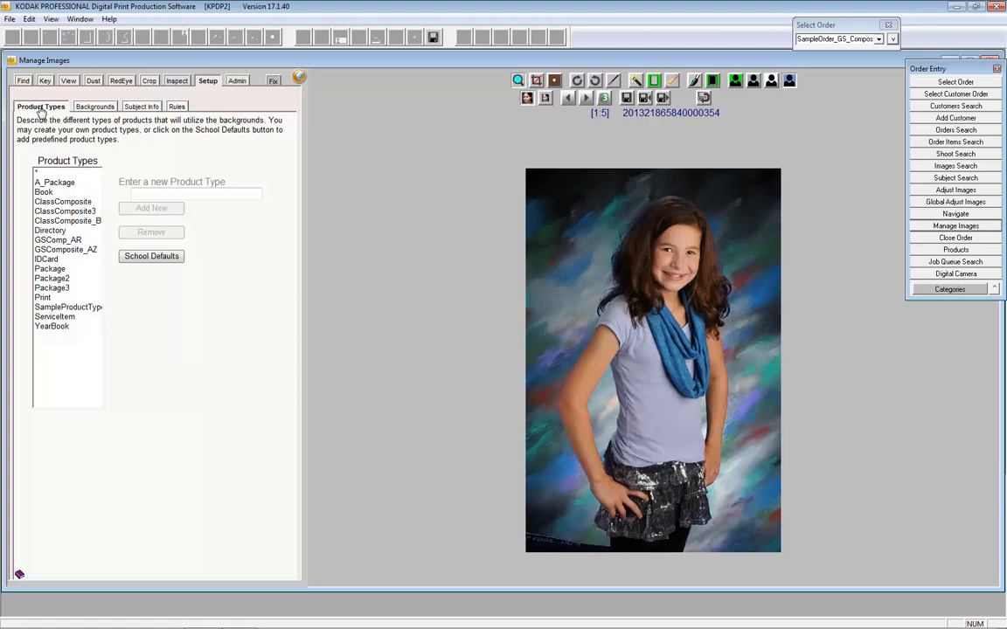
pyautogui.click(94, 108)
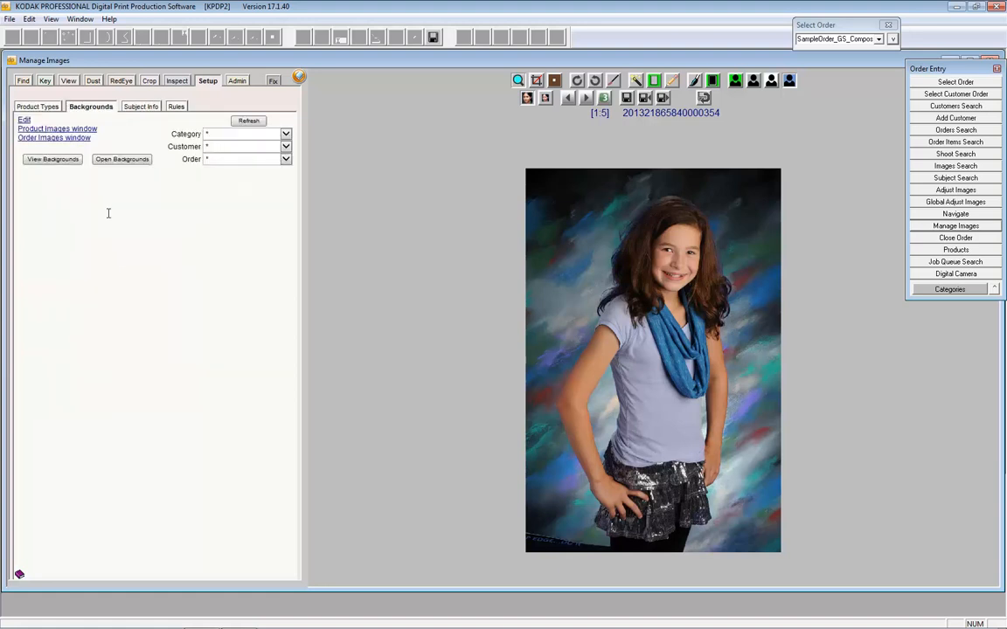
pyautogui.click(49, 159)
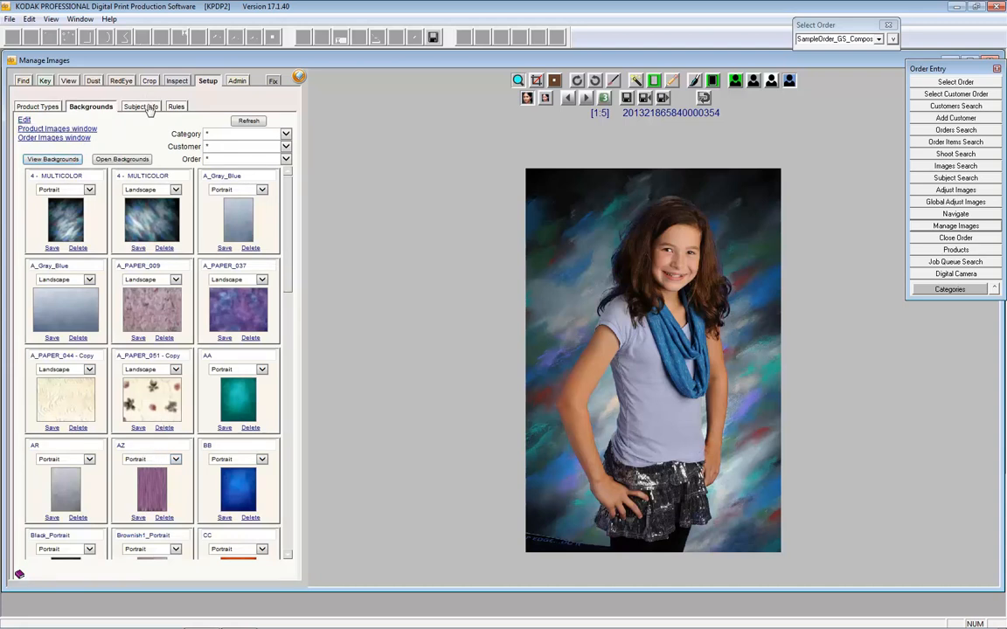
# Inspect the subject info columns assigned to the ChromaKey info type for the Package product type
pyautogui.click(129, 106)
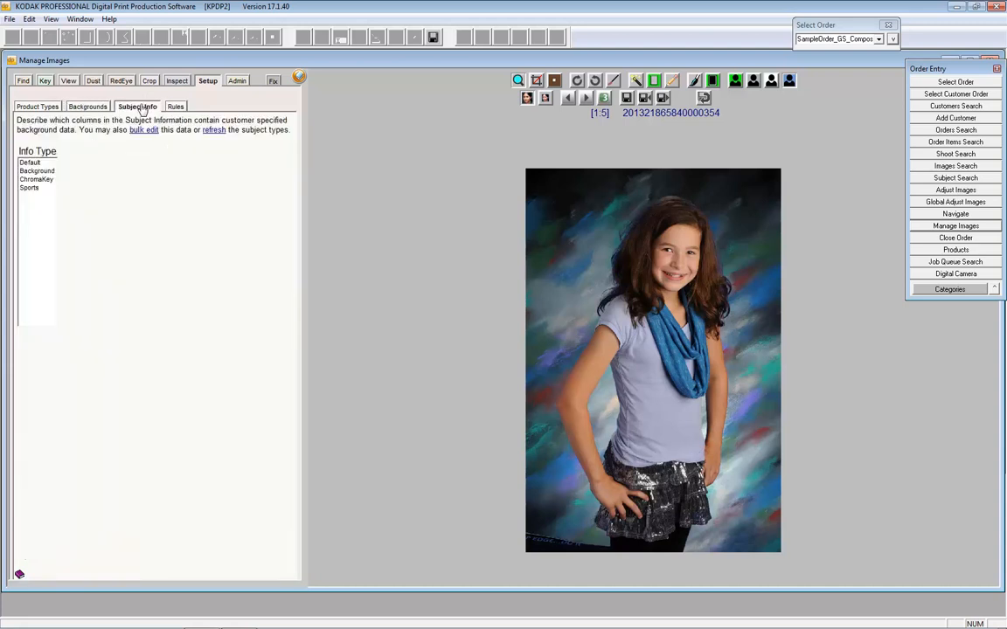
pyautogui.click(37, 179)
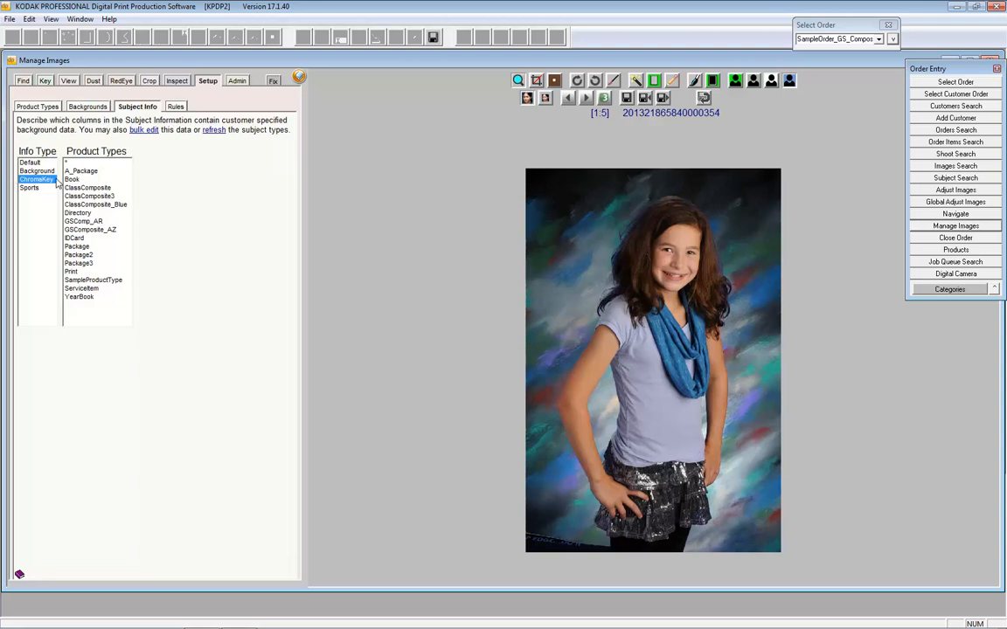
pyautogui.click(78, 246)
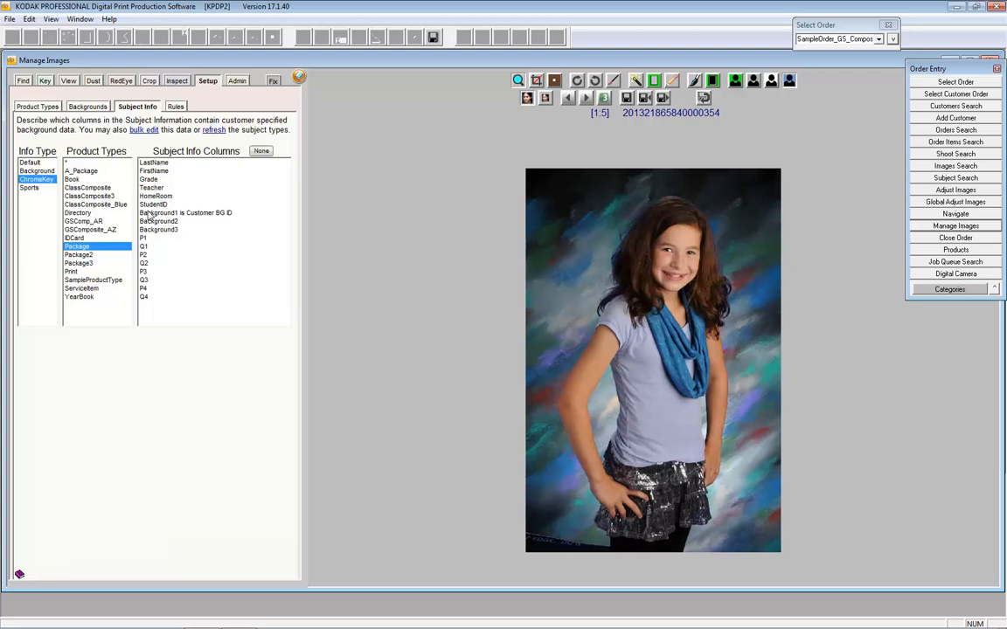
# Inspect the background rule for customer *, program *, product type Package and SubjectInfoChromaKey, previewing DP2 background A_Gray_Blue for customer background A_Gray_Blue
pyautogui.click(176, 107)
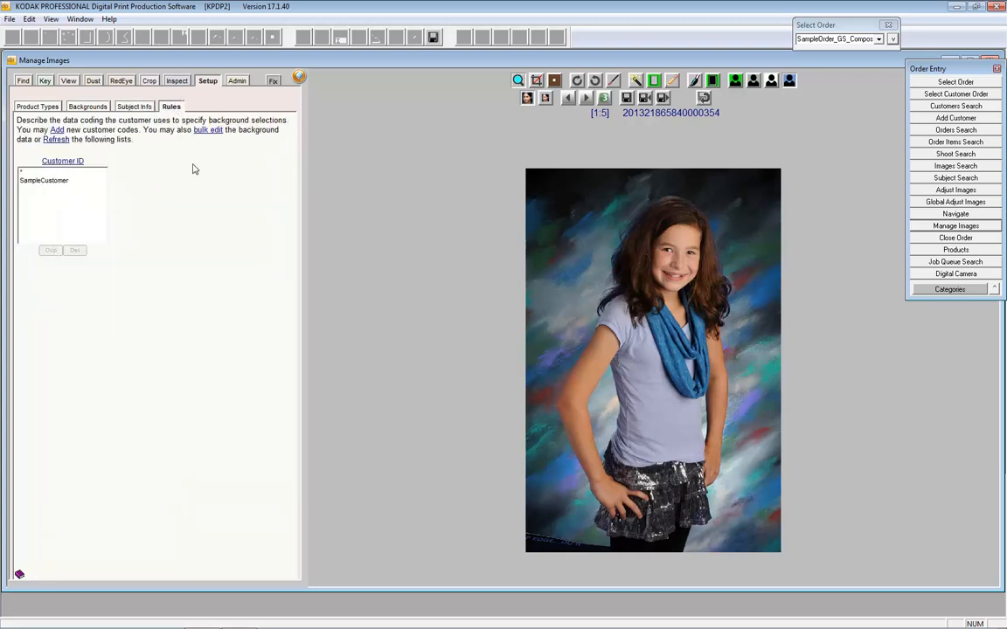
pyautogui.click(33, 172)
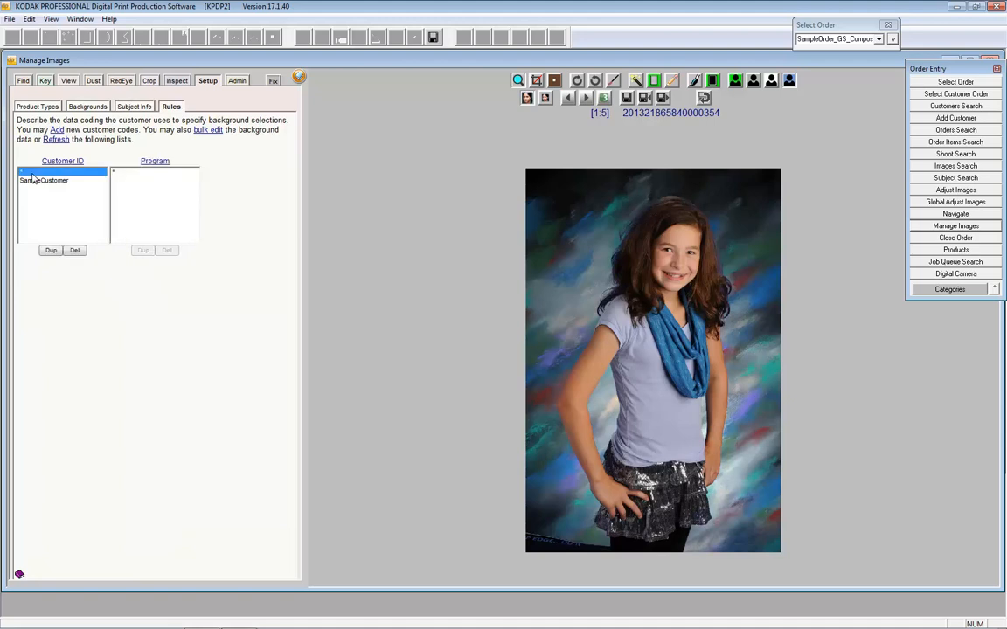
pyautogui.click(130, 173)
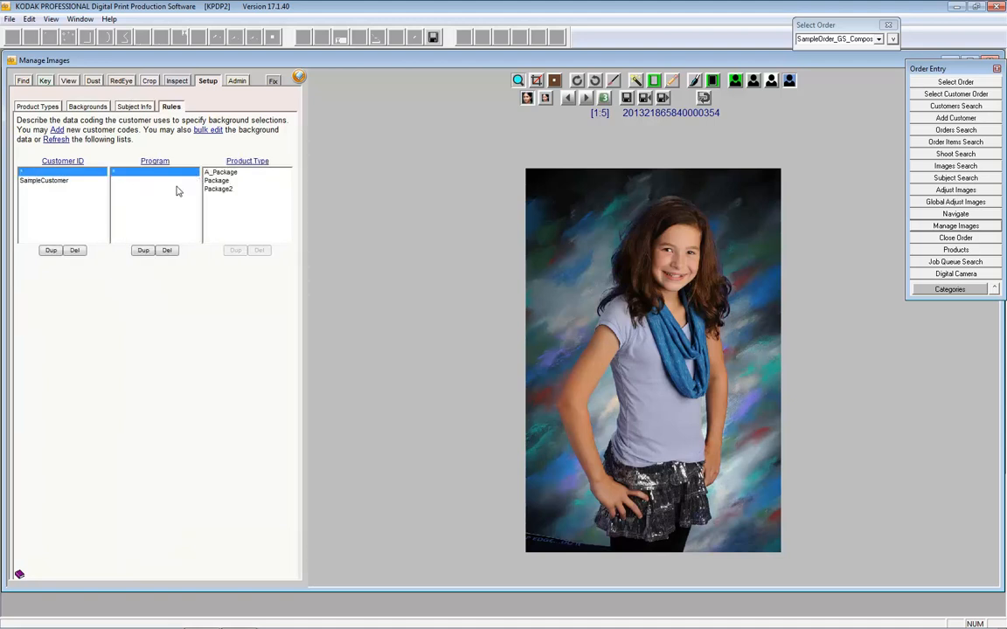
pyautogui.click(221, 181)
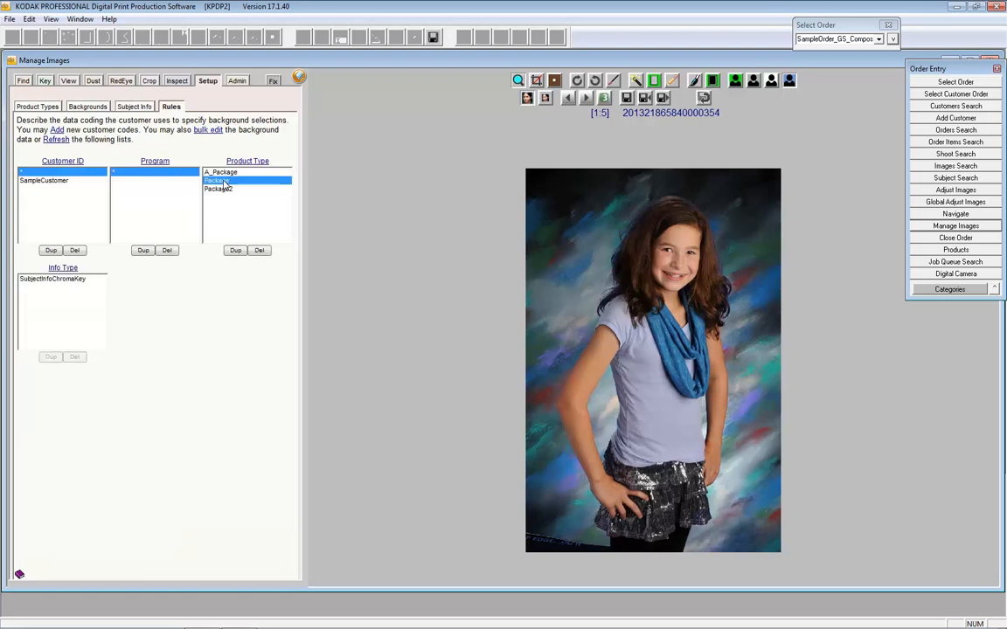
pyautogui.click(56, 279)
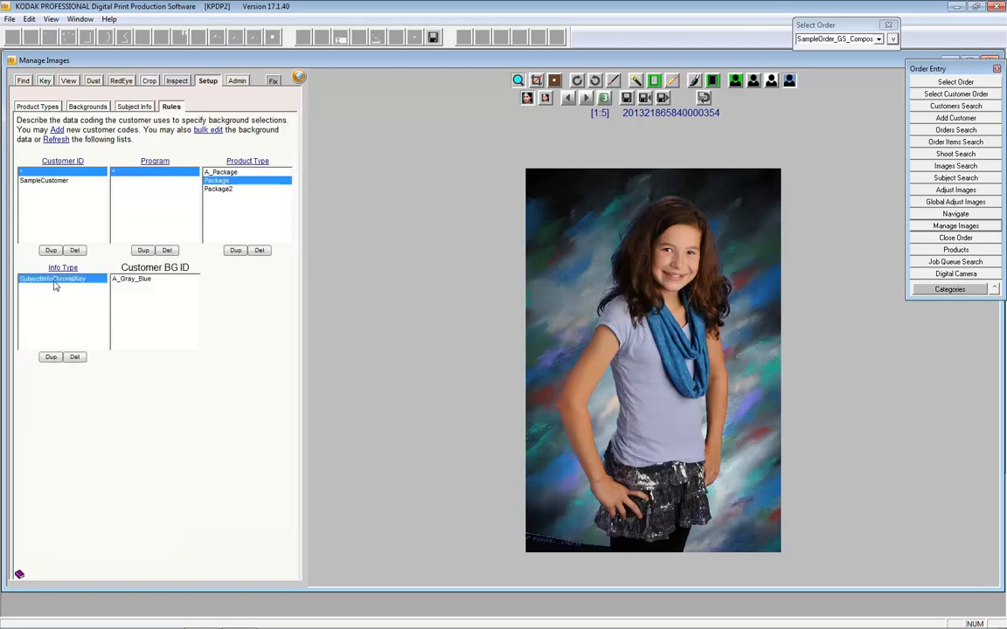
pyautogui.click(131, 279)
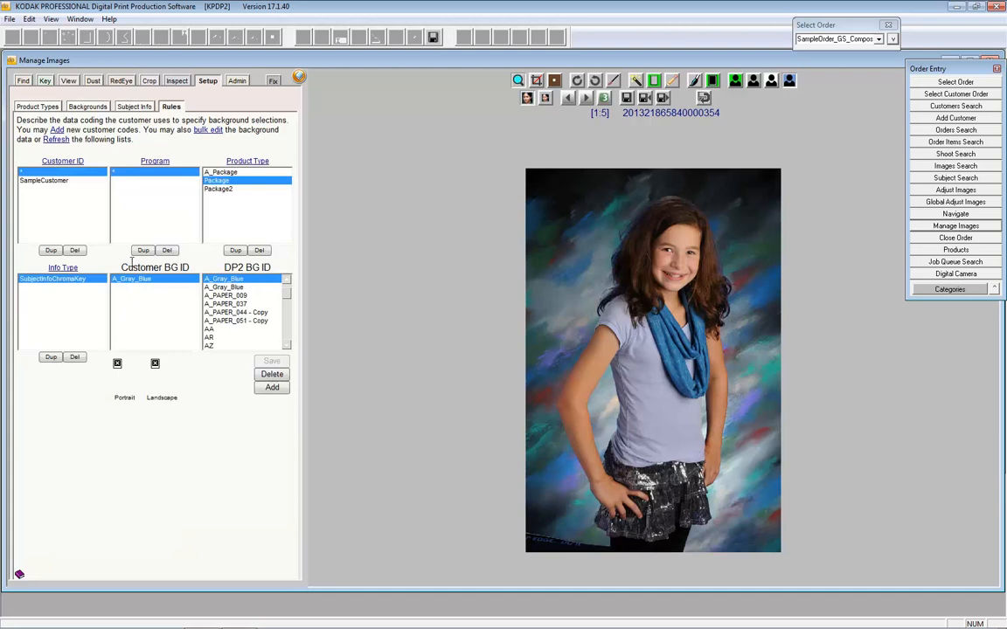
pyautogui.click(256, 279)
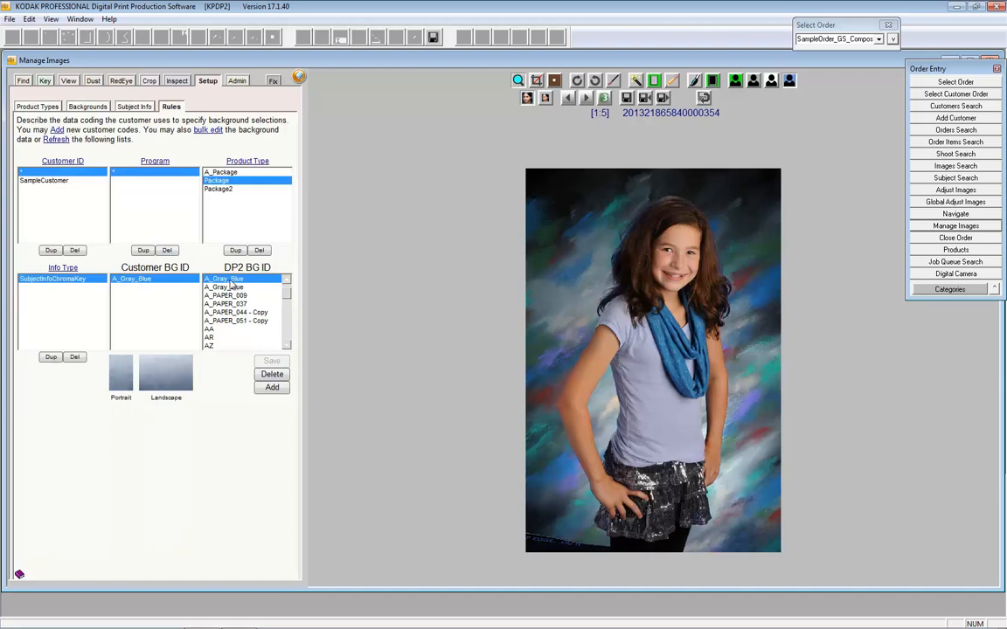
# Review the tab access settings for system, workstations and users, and open the saved calibrations with the green-screen correction tools
pyautogui.click(236, 81)
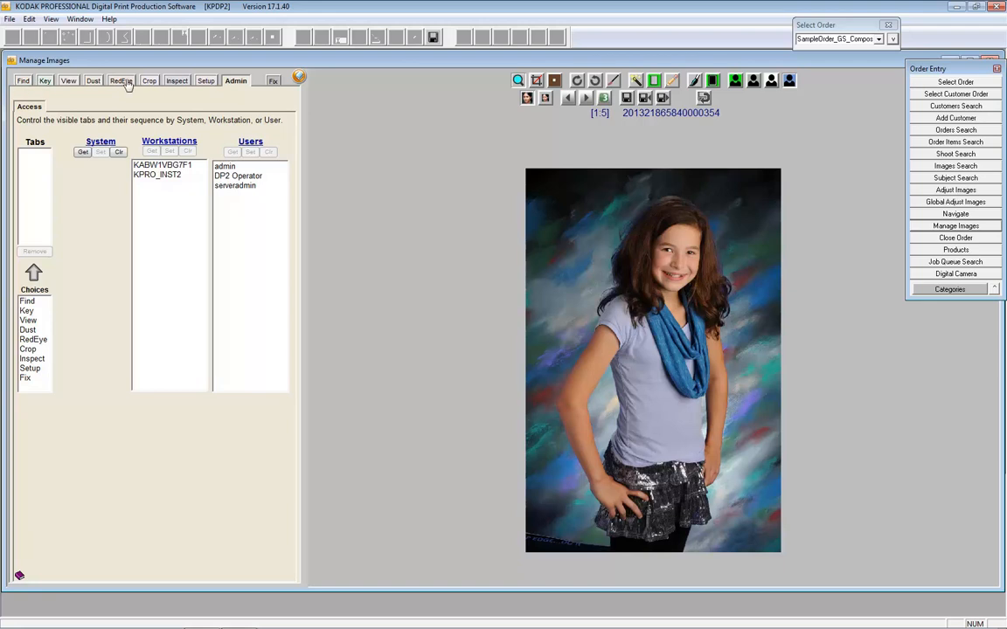
pyautogui.click(272, 81)
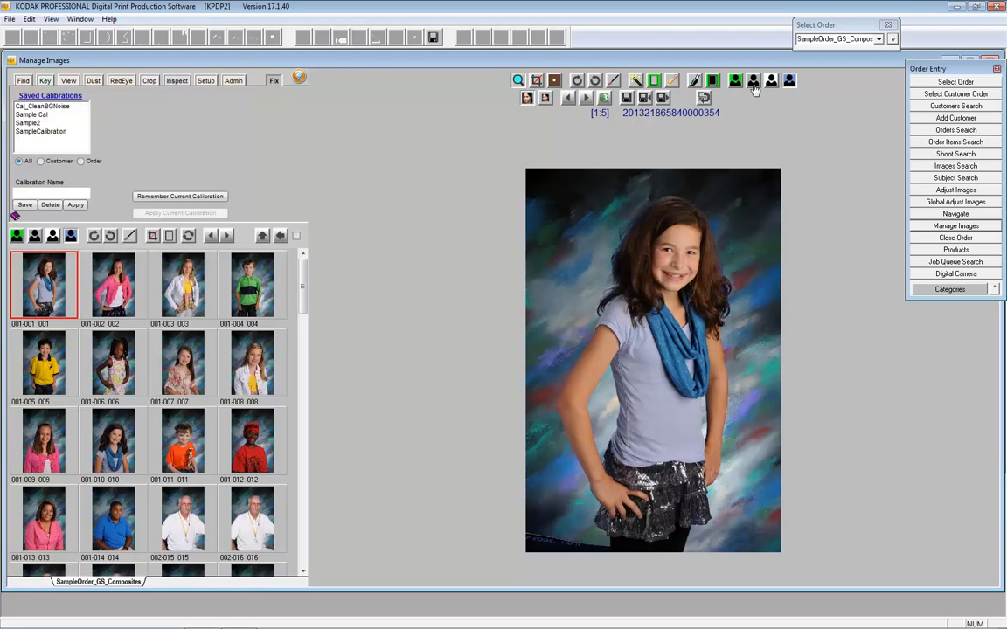
pyautogui.click(653, 81)
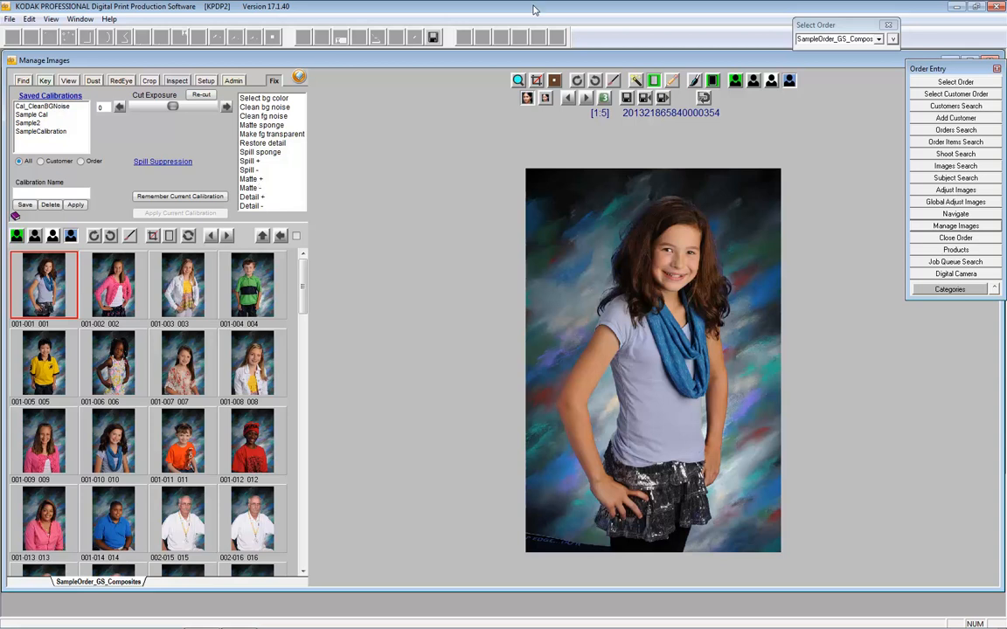
# Show the mask of image 001-001 and clean the foreground noise on the lower part of the girl's shirt
pyautogui.click(771, 80)
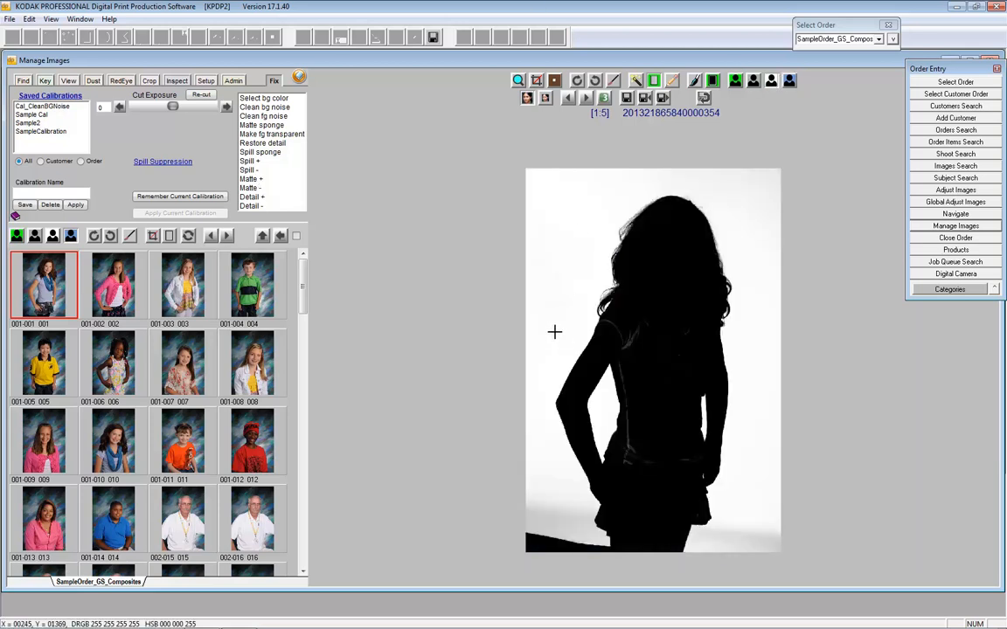
pyautogui.click(253, 107)
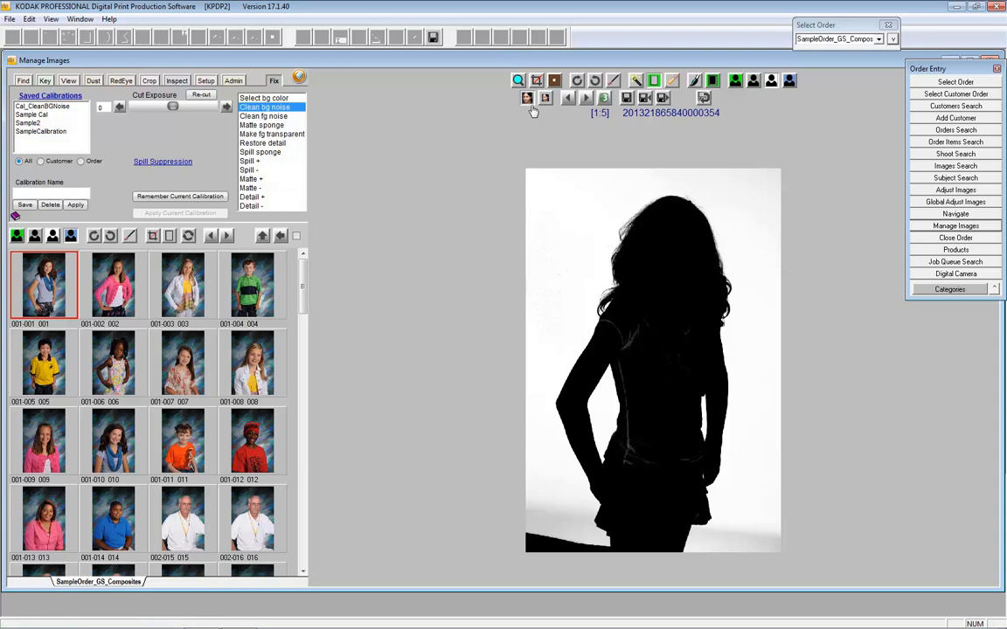
pyautogui.click(517, 80)
pyautogui.click(633, 404)
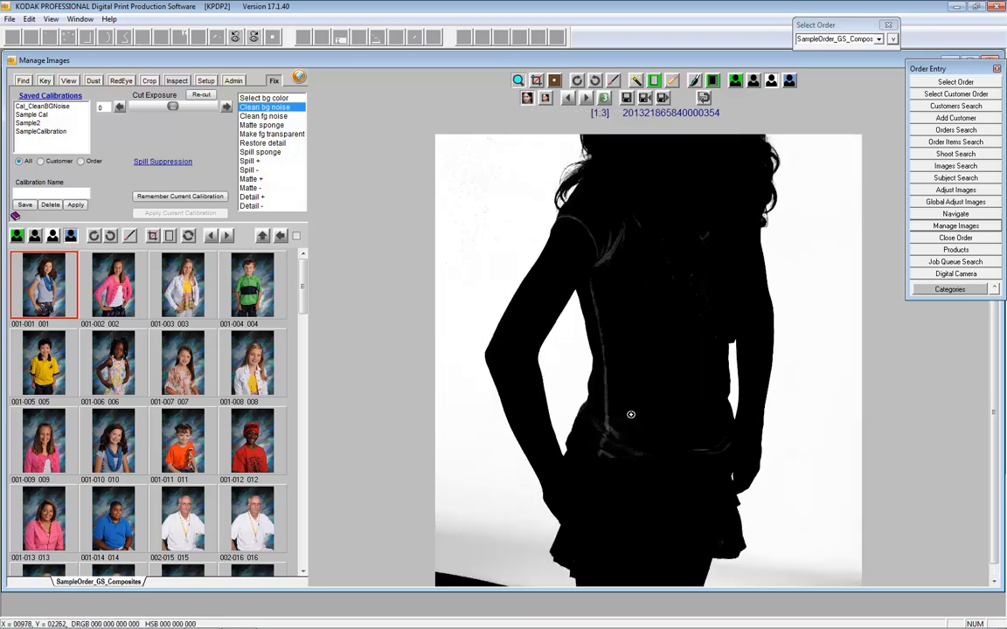
pyautogui.click(633, 407)
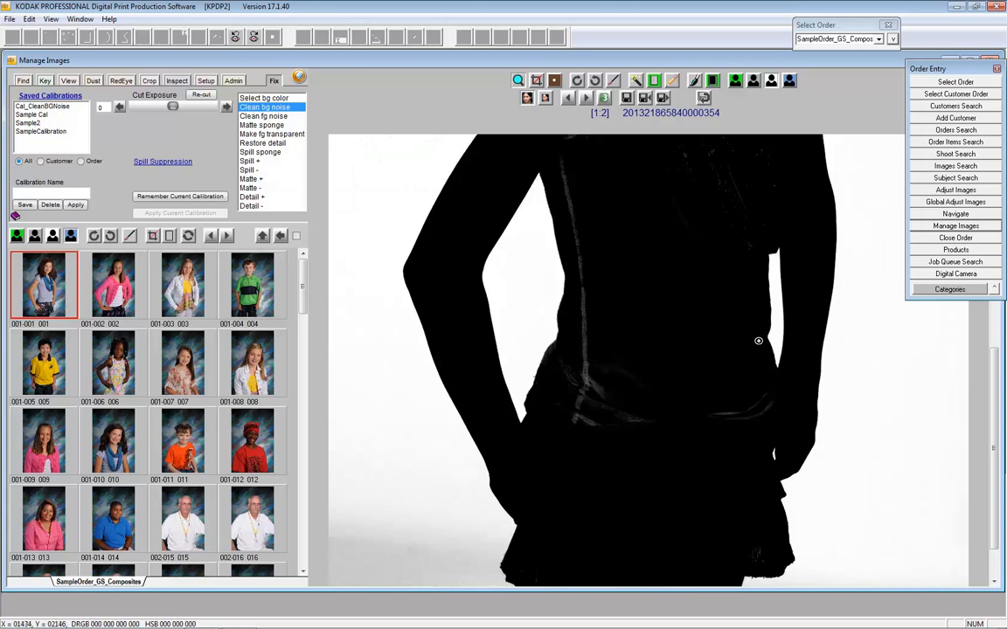
pyautogui.click(248, 116)
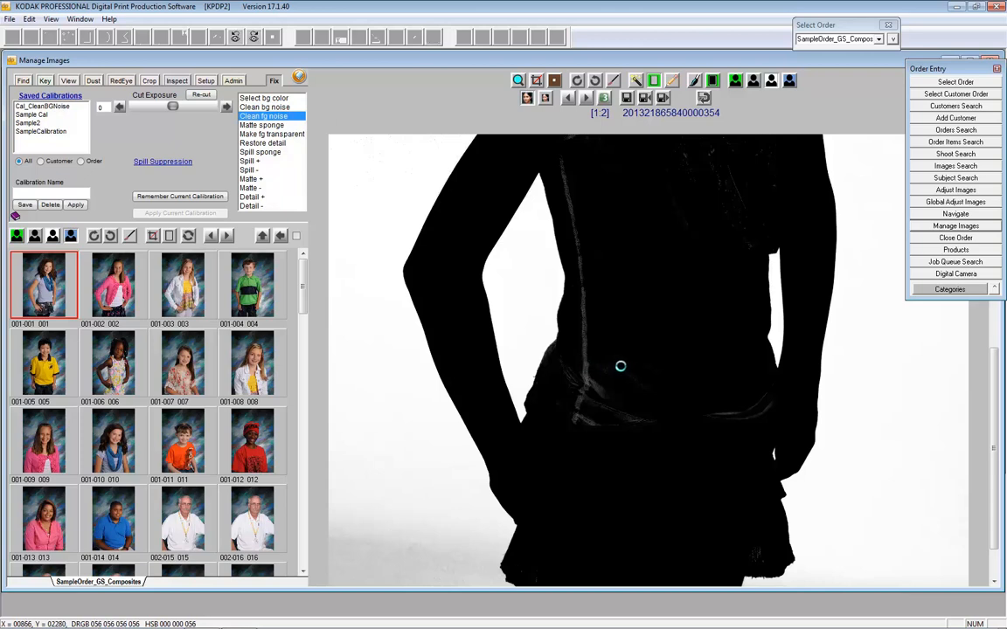
pyautogui.click(621, 366)
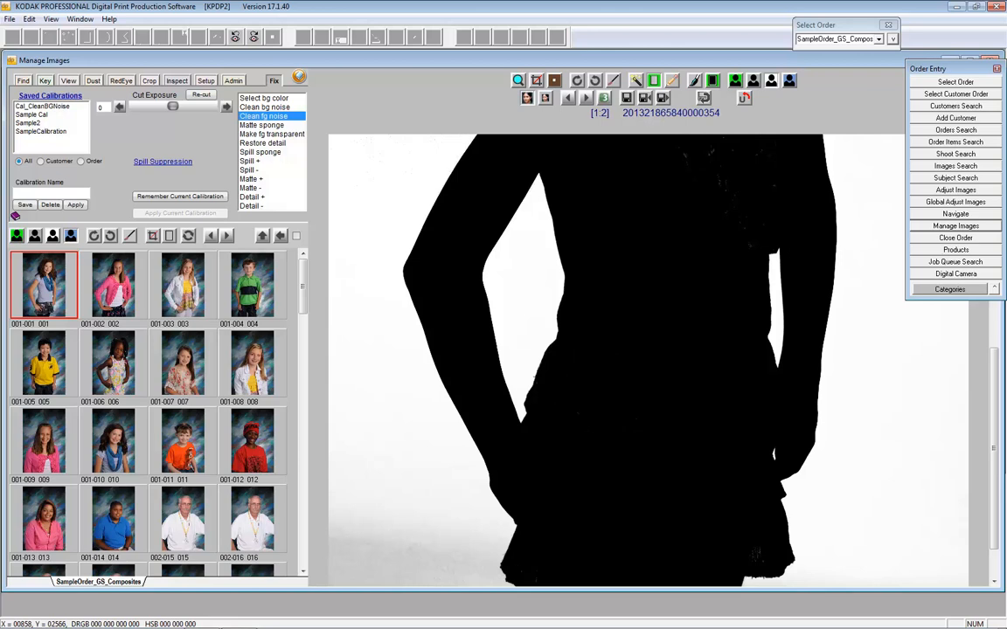